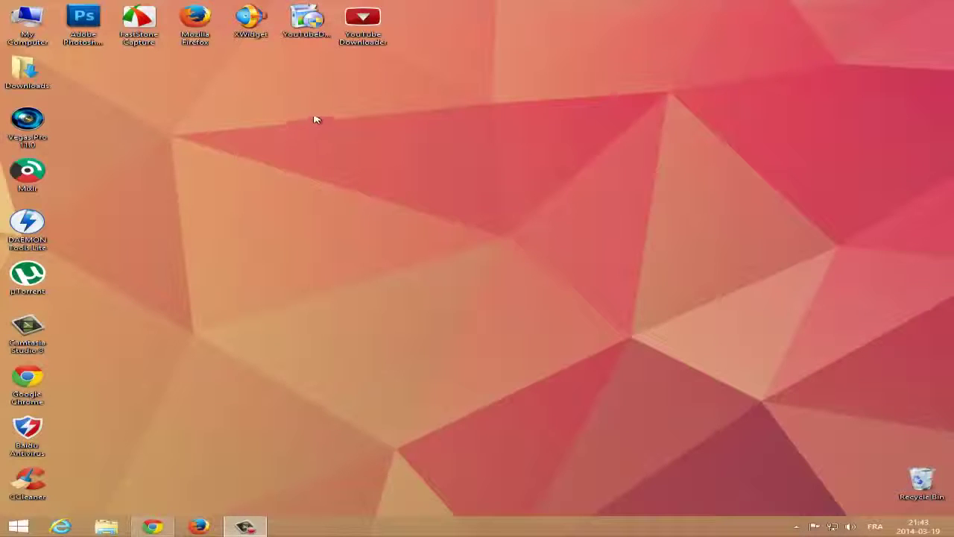
Run the YouTube Downloader installer from the desktop, skip the bundled offers, and close the setup wizard
{"action": "left_click_drag", "start_coordinate": [306, 23], "coordinate": [363, 178]}
{"action": "left_click", "coordinate": [429, 188]}
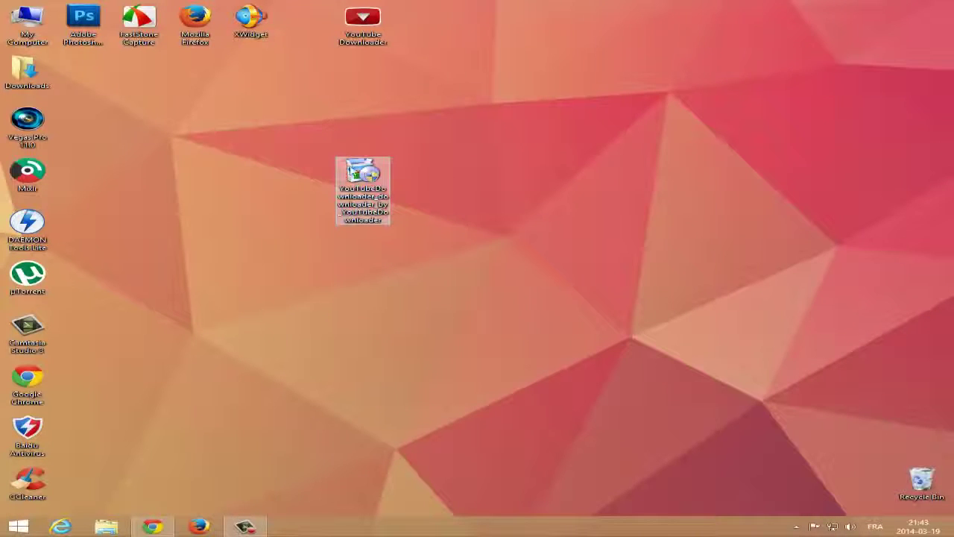
{"action": "double_click", "coordinate": [362, 176]}
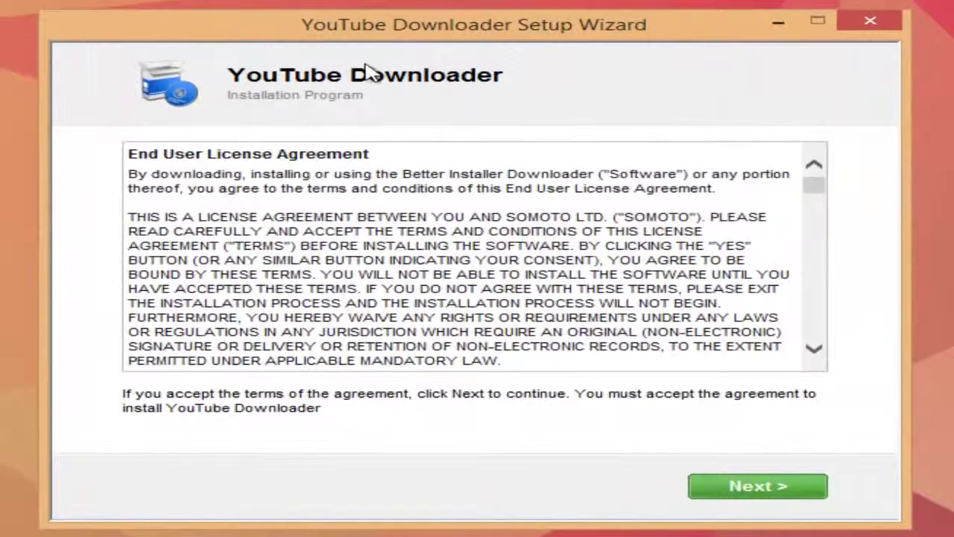
{"action": "left_click", "coordinate": [741, 489]}
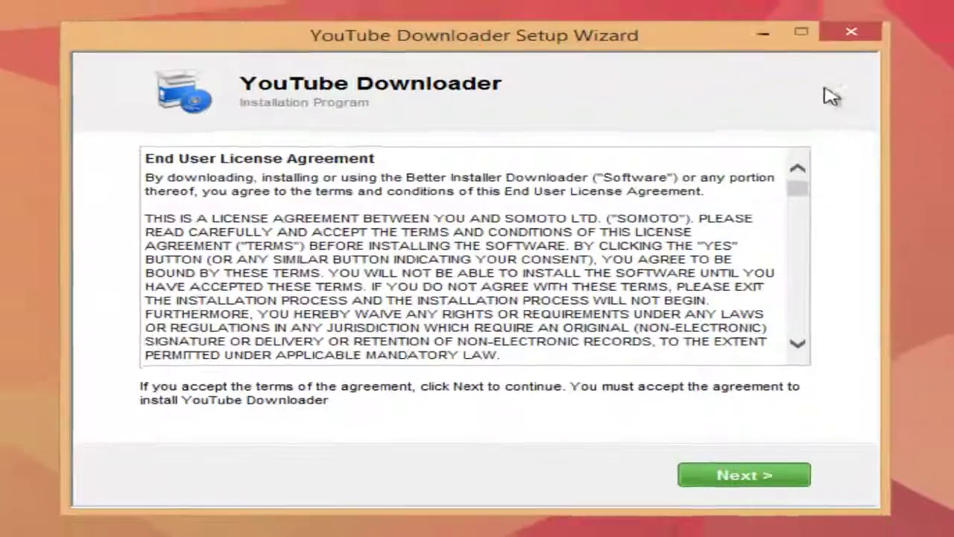
{"action": "left_click", "coordinate": [852, 32]}
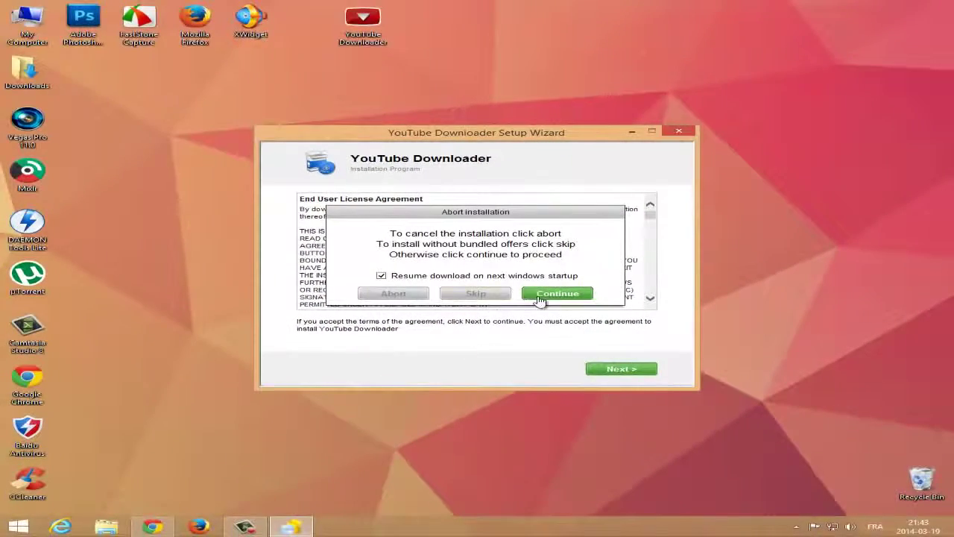
{"action": "left_click", "coordinate": [487, 294]}
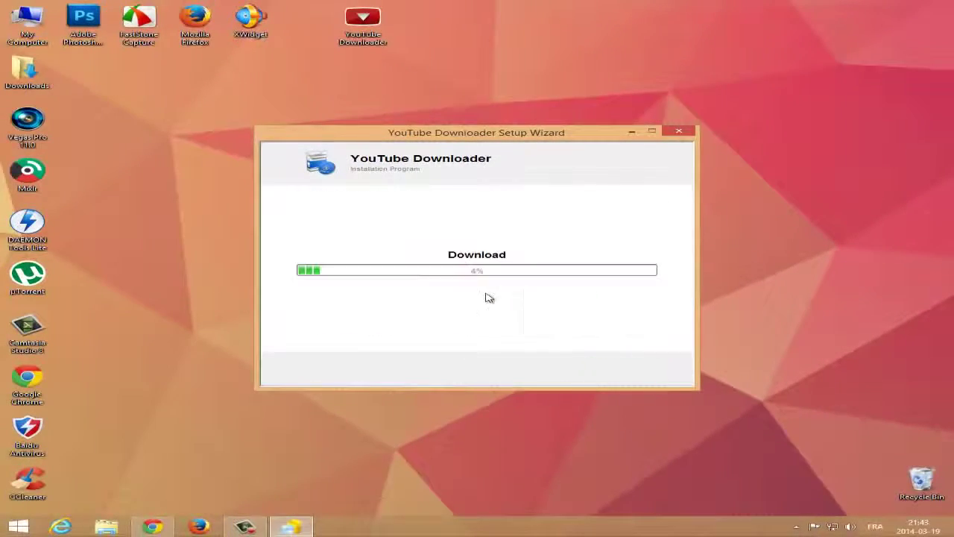
{"action": "left_click", "coordinate": [685, 132]}
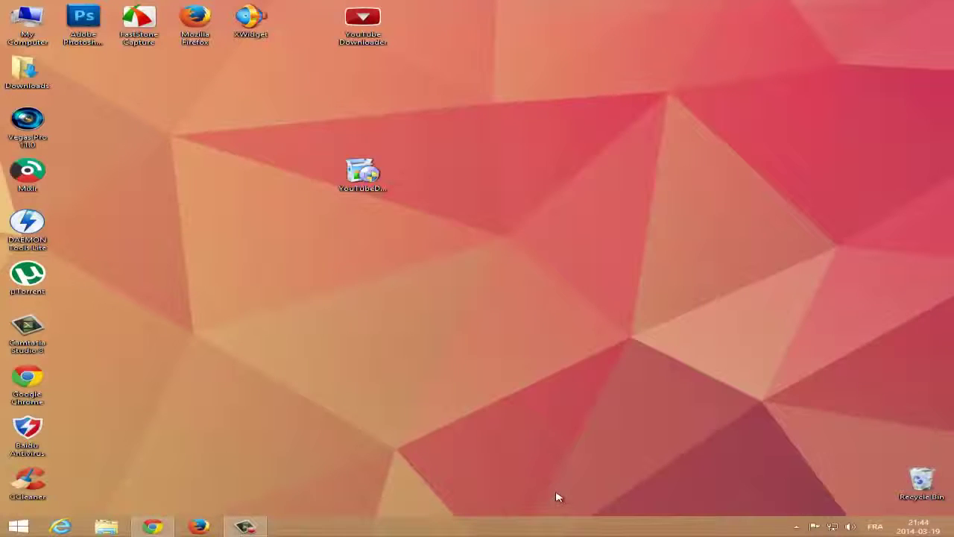
{"action": "left_click_drag", "start_coordinate": [366, 173], "coordinate": [306, 21]}
{"action": "left_click_drag", "start_coordinate": [363, 22], "coordinate": [422, 71]}
{"action": "left_click_drag", "start_coordinate": [412, 161], "coordinate": [416, 173]}
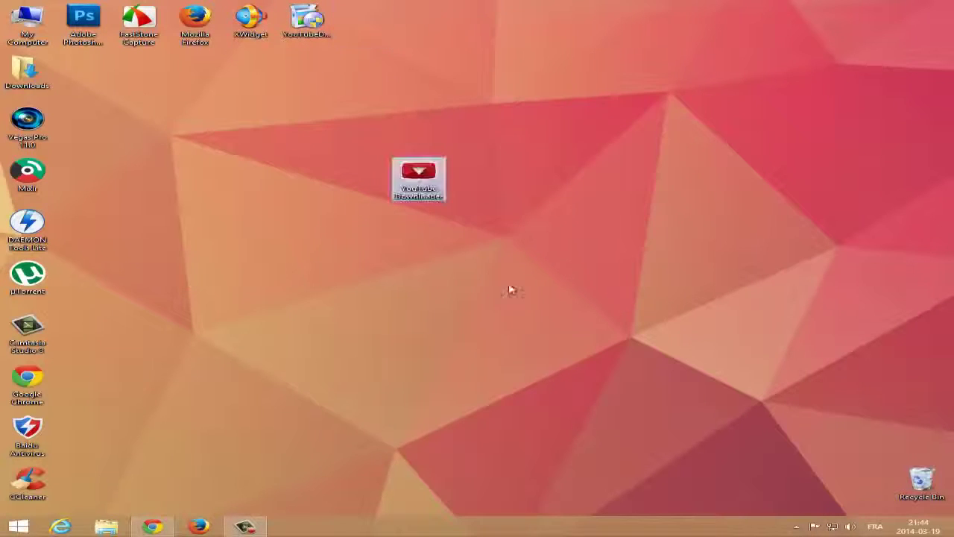
{"action": "left_click_drag", "start_coordinate": [548, 286], "coordinate": [356, 246]}
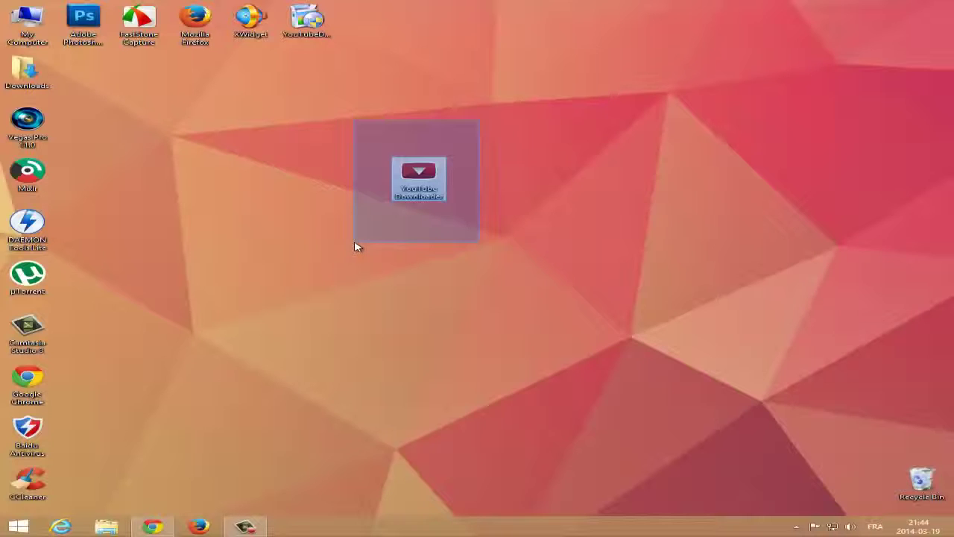
{"action": "left_click_drag", "start_coordinate": [356, 247], "coordinate": [356, 246]}
{"action": "left_click_drag", "start_coordinate": [418, 179], "coordinate": [387, 41]}
Launch YouTube Downloader and, in its advanced settings, keep MP4 1280x720 as the default video format
{"action": "double_click", "coordinate": [384, 33]}
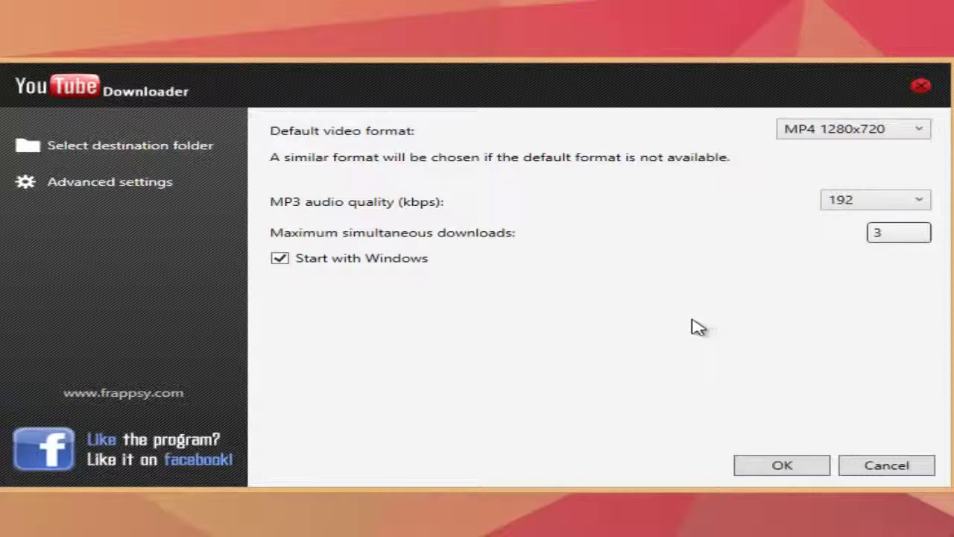
{"action": "left_click", "coordinate": [872, 133]}
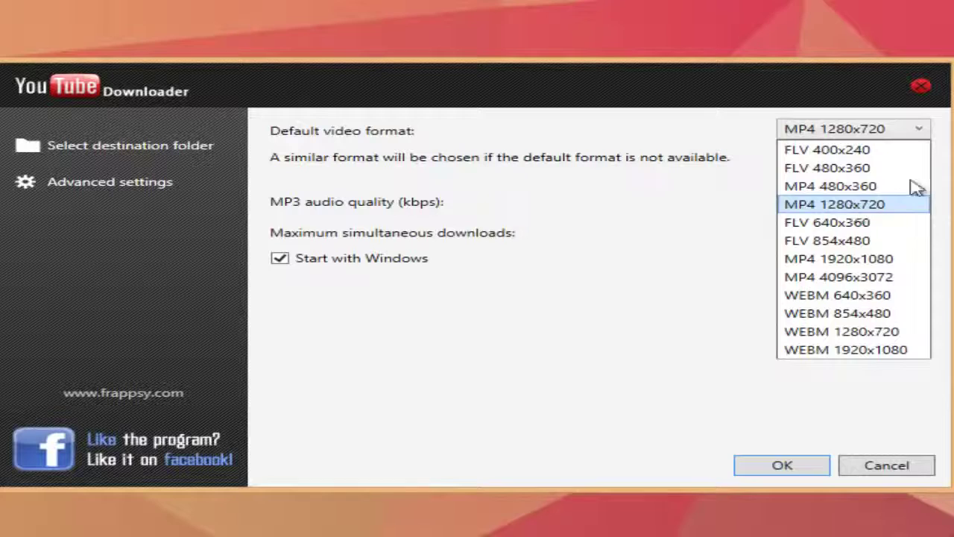
{"action": "left_click", "coordinate": [882, 130]}
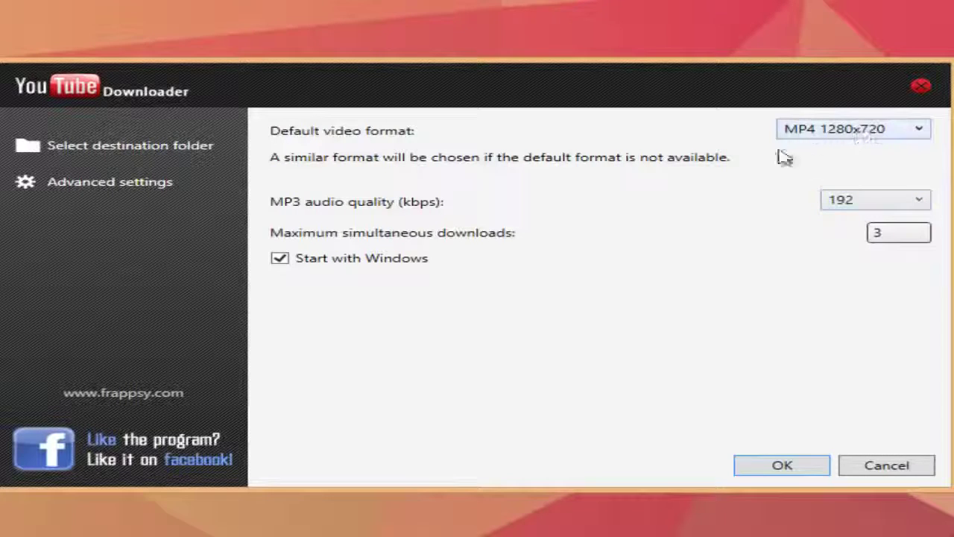
{"action": "left_click", "coordinate": [782, 468]}
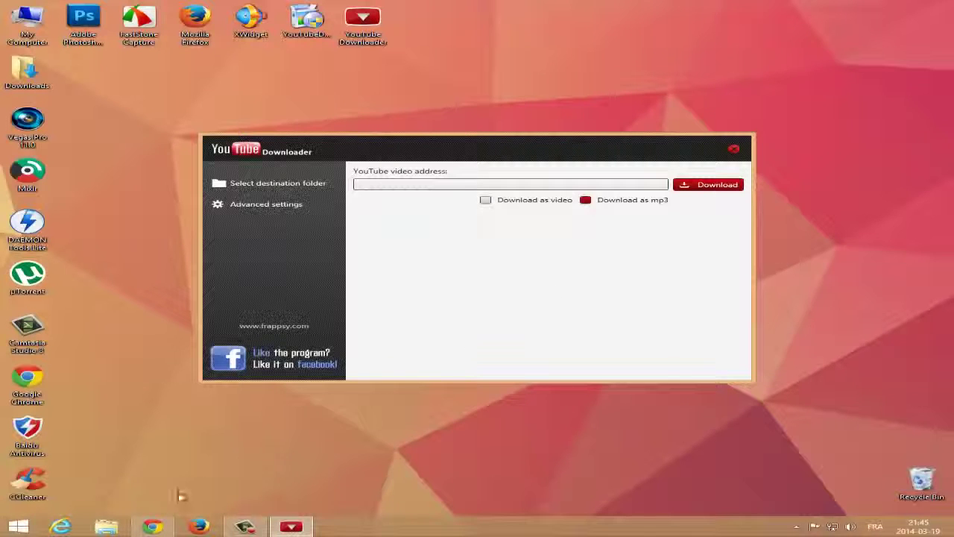
Switch to Chrome and open the channel's featured utorrent video in a new tab
{"action": "left_click", "coordinate": [165, 527]}
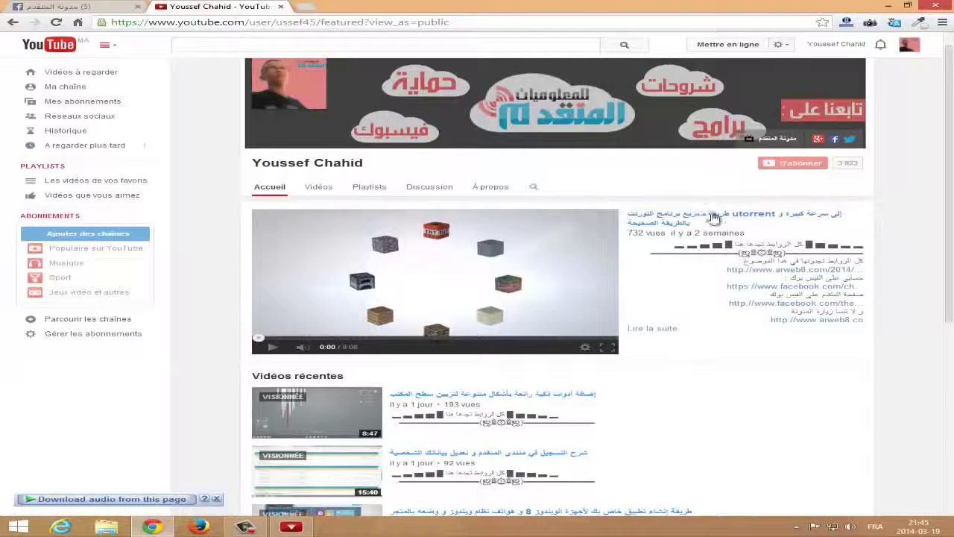
{"action": "right_click", "coordinate": [701, 214]}
{"action": "left_click", "coordinate": [616, 201]}
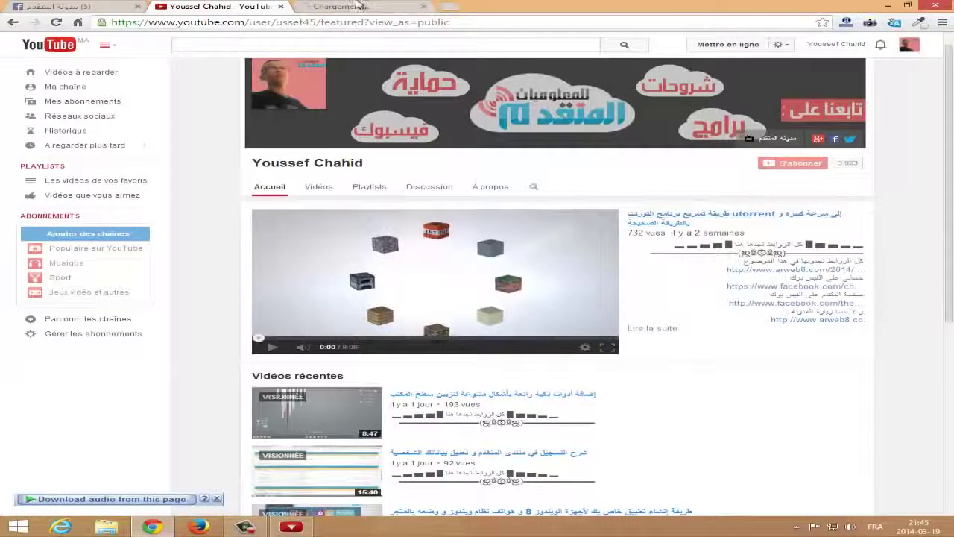
{"action": "left_click", "coordinate": [358, 7]}
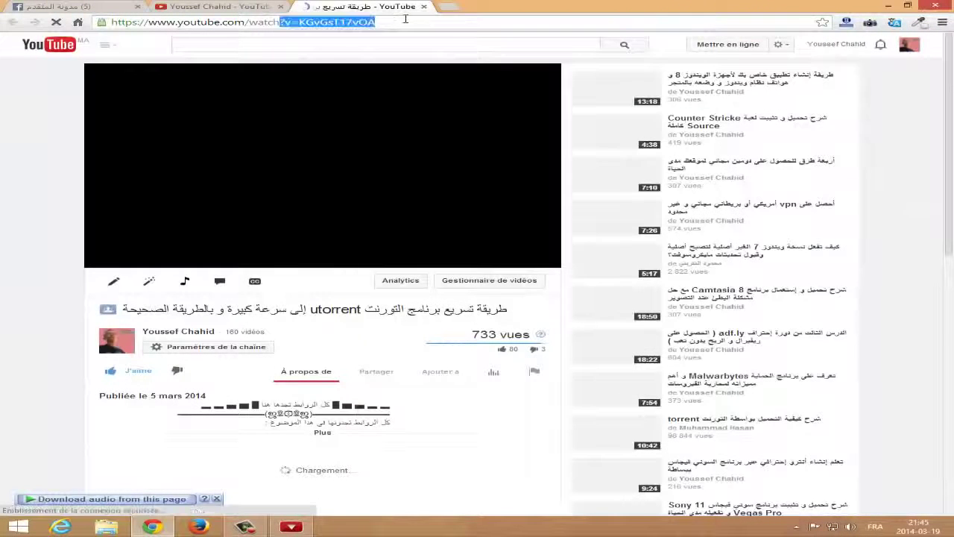
Copy the utorrent video's full web address and paste it as the YouTube video address in YouTube Downloader
{"action": "left_click_drag", "start_coordinate": [375, 21], "coordinate": [109, 21]}
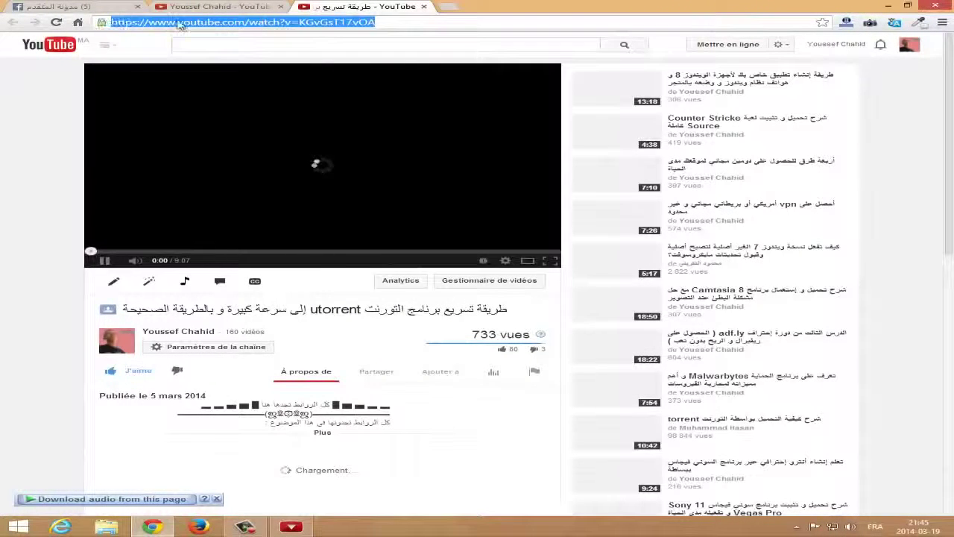
{"action": "right_click", "coordinate": [179, 22]}
{"action": "left_click", "coordinate": [241, 58]}
{"action": "left_click", "coordinate": [284, 144]}
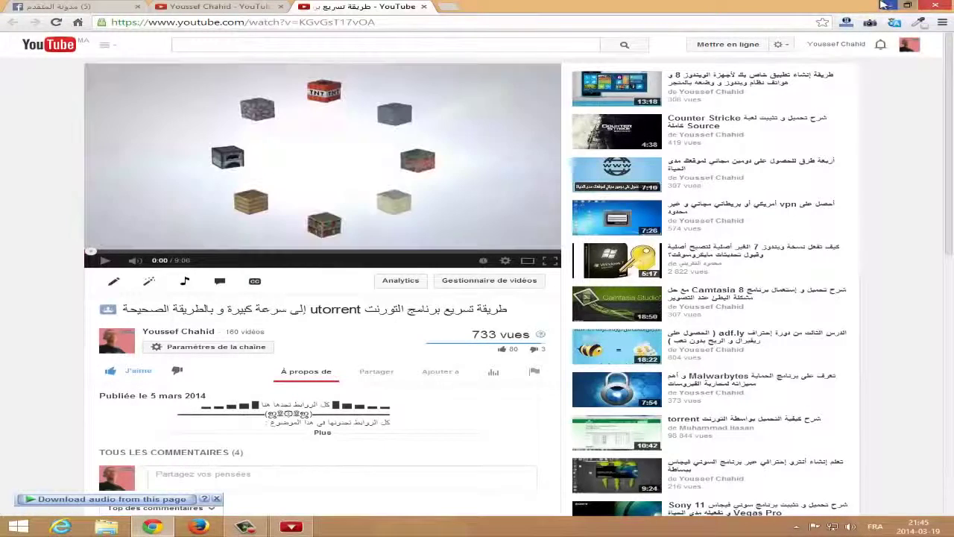
{"action": "left_click", "coordinate": [938, 5]}
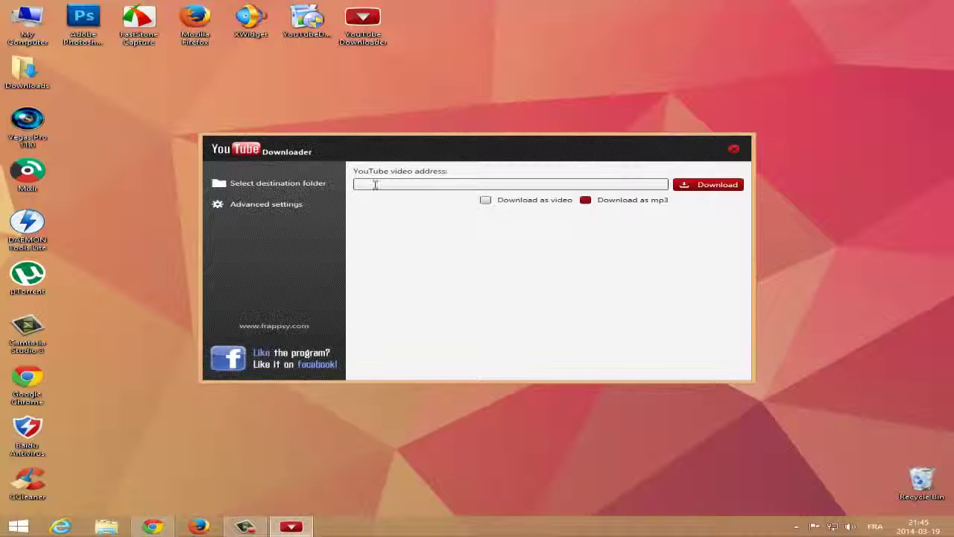
{"action": "right_click", "coordinate": [376, 185]}
{"action": "left_click", "coordinate": [414, 217]}
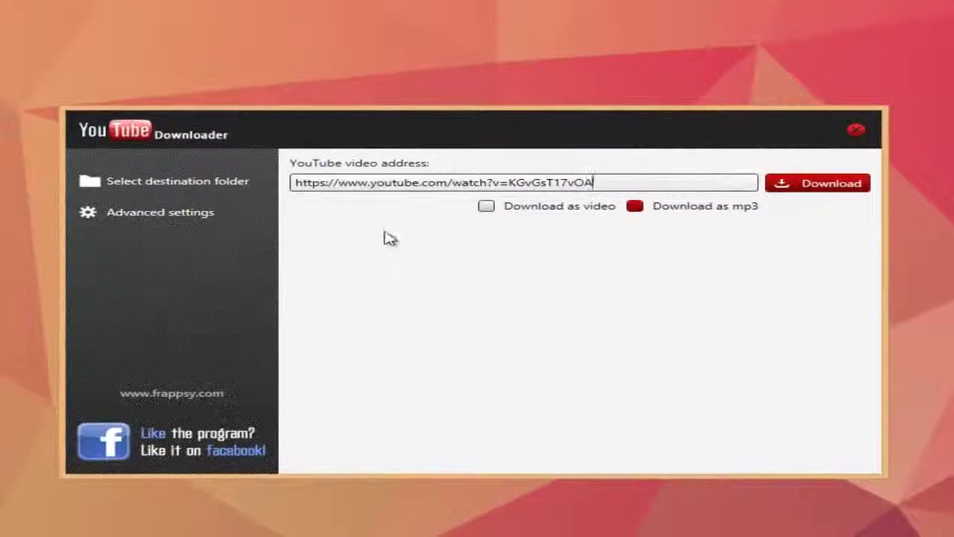
Start downloading the pasted address with the Download as video option, and cancel that download
{"action": "left_click", "coordinate": [522, 214]}
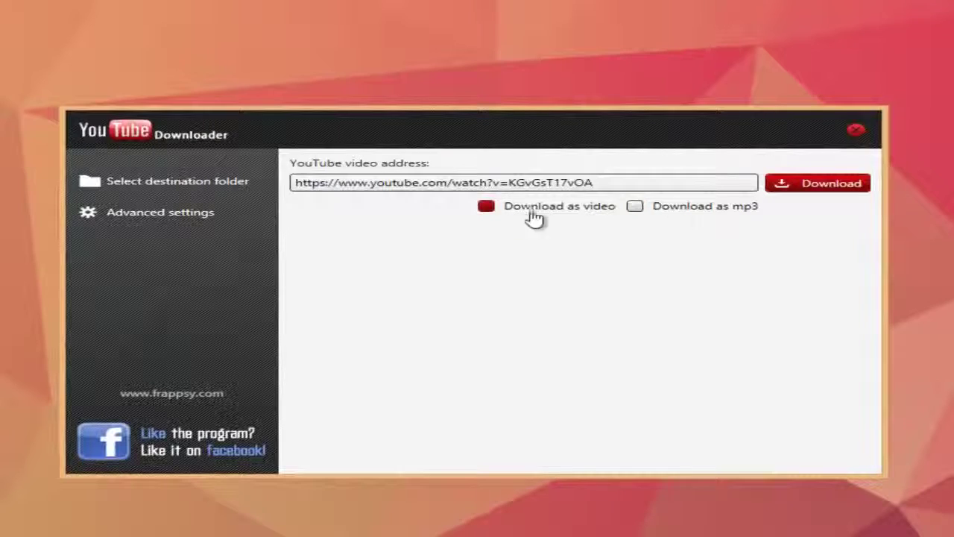
{"action": "left_click", "coordinate": [684, 216]}
{"action": "left_click", "coordinate": [550, 214]}
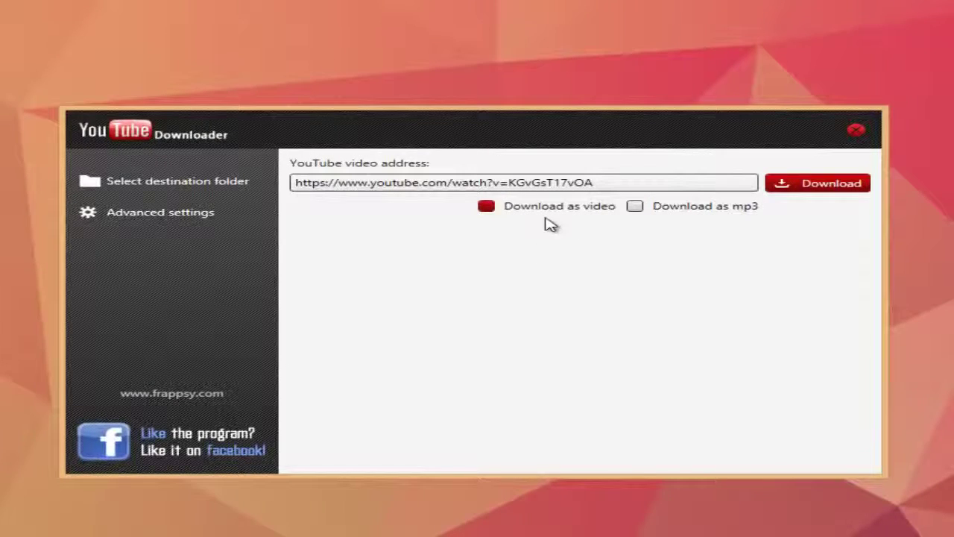
{"action": "left_click", "coordinate": [684, 212]}
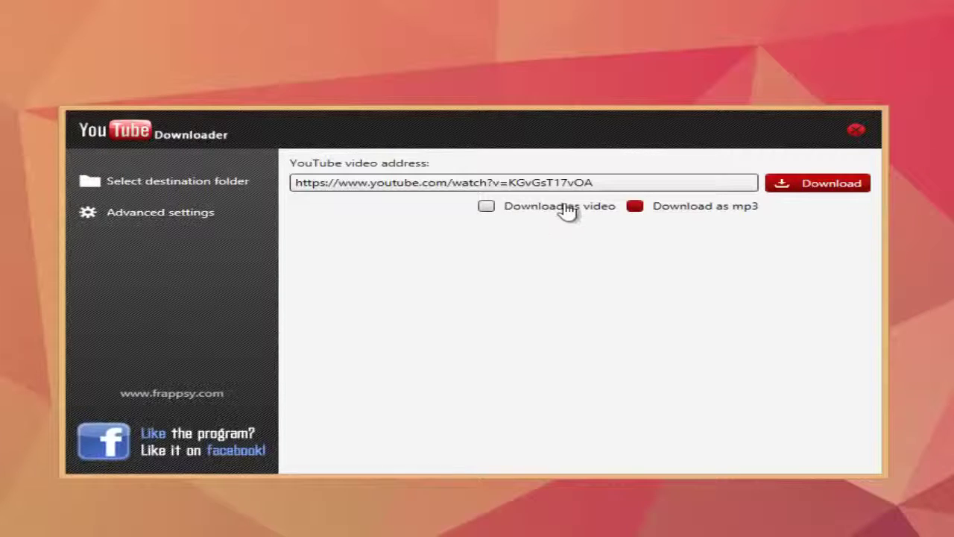
{"action": "left_click", "coordinate": [555, 204]}
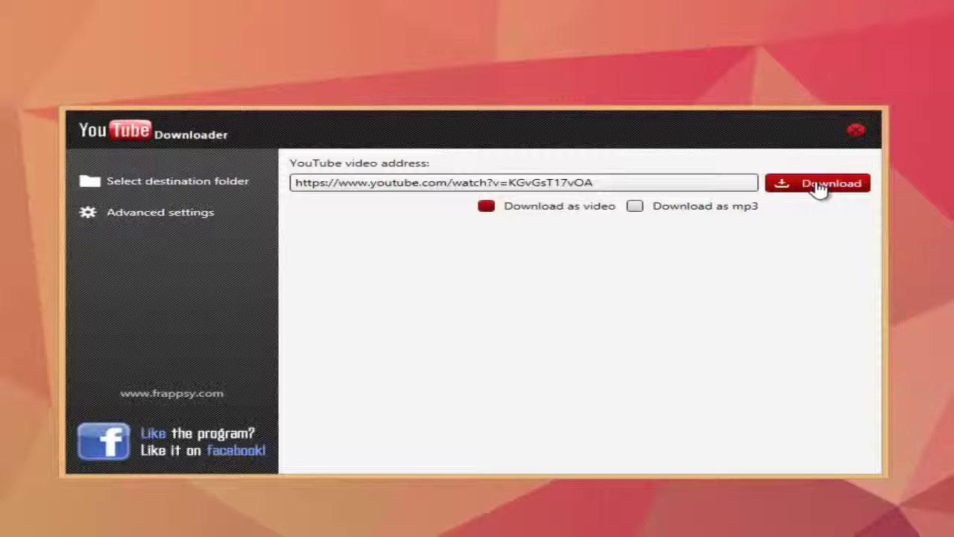
{"action": "left_click", "coordinate": [819, 186]}
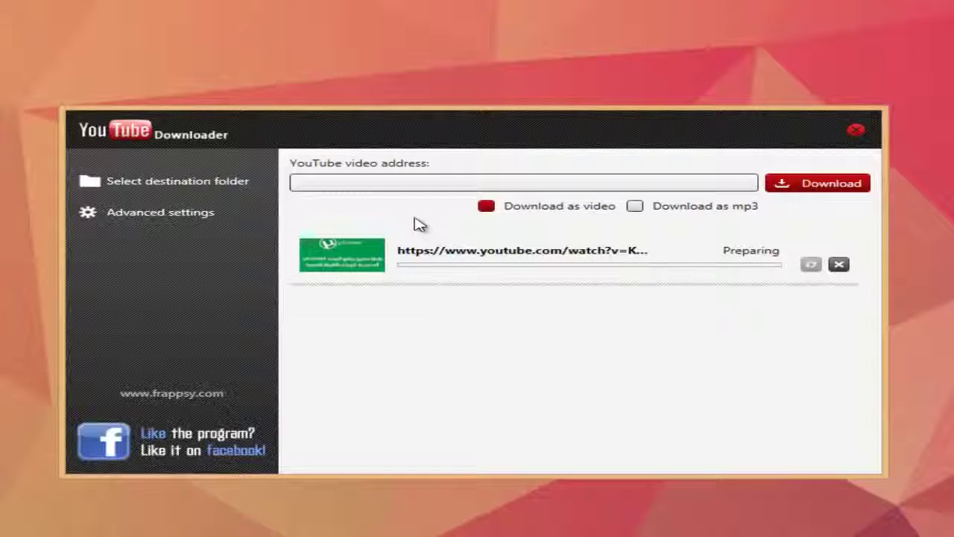
{"action": "left_click", "coordinate": [839, 265]}
{"action": "left_click", "coordinate": [548, 357]}
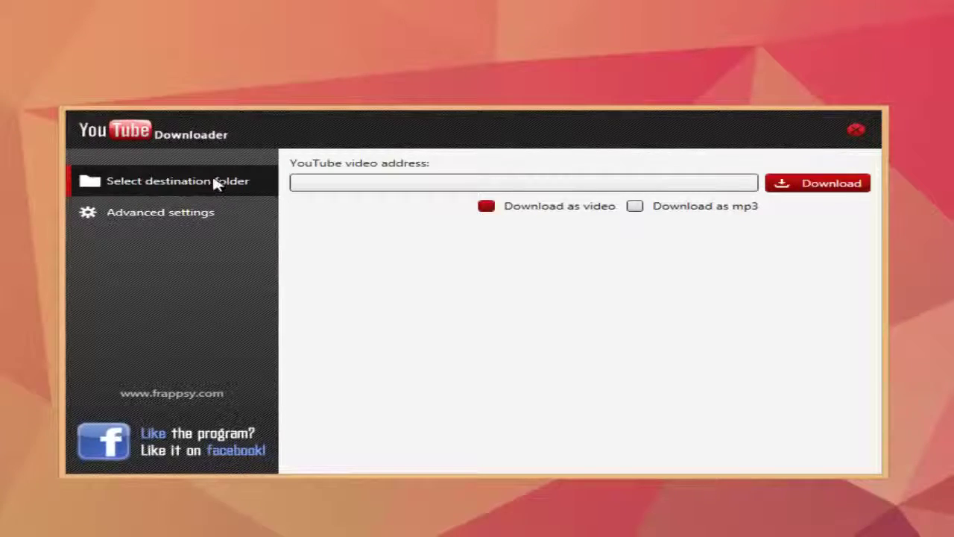
Set Desktop as the destination folder for downloaded videos and MP3s
{"action": "left_click", "coordinate": [216, 185]}
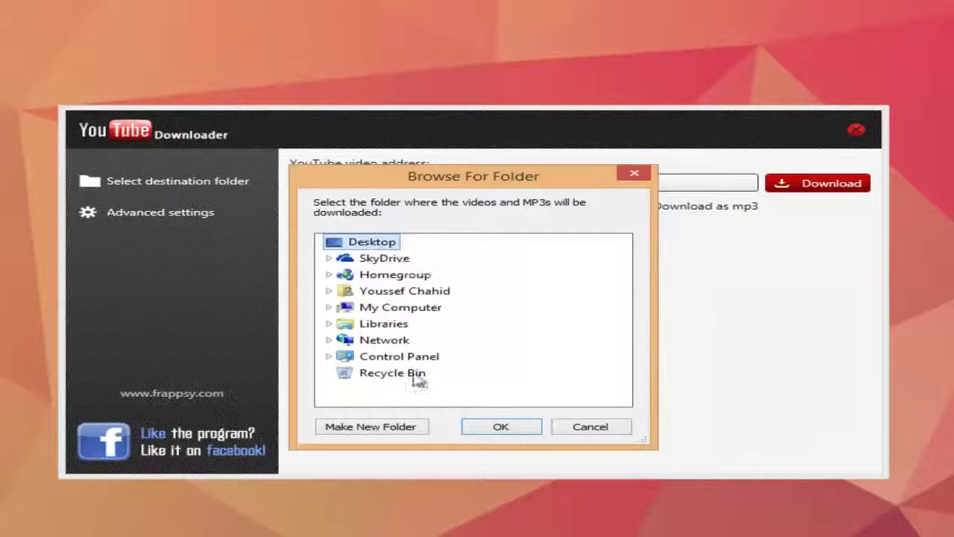
{"action": "left_click", "coordinate": [525, 433]}
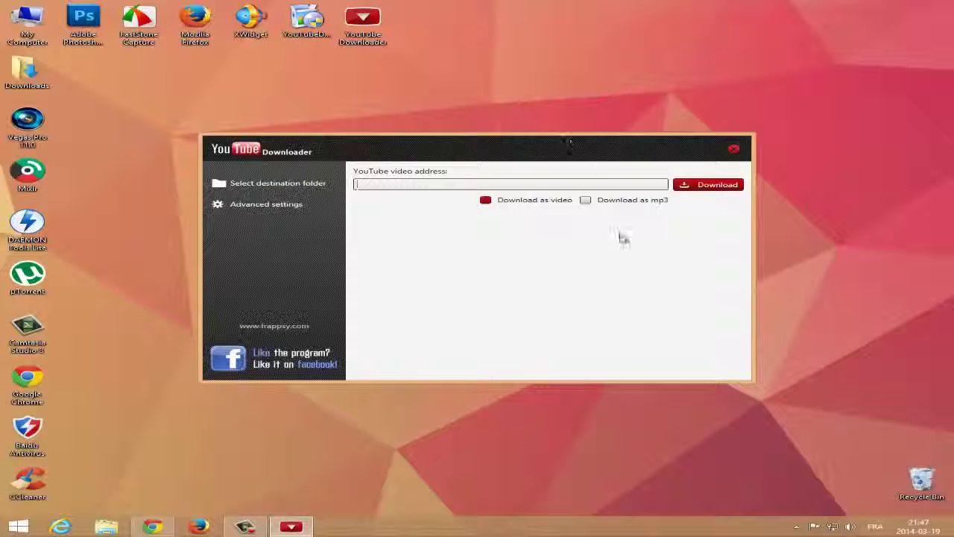
Return to the video in Chrome, copy its address again, and paste it into YouTube Downloader's empty address field
{"action": "left_click", "coordinate": [155, 527]}
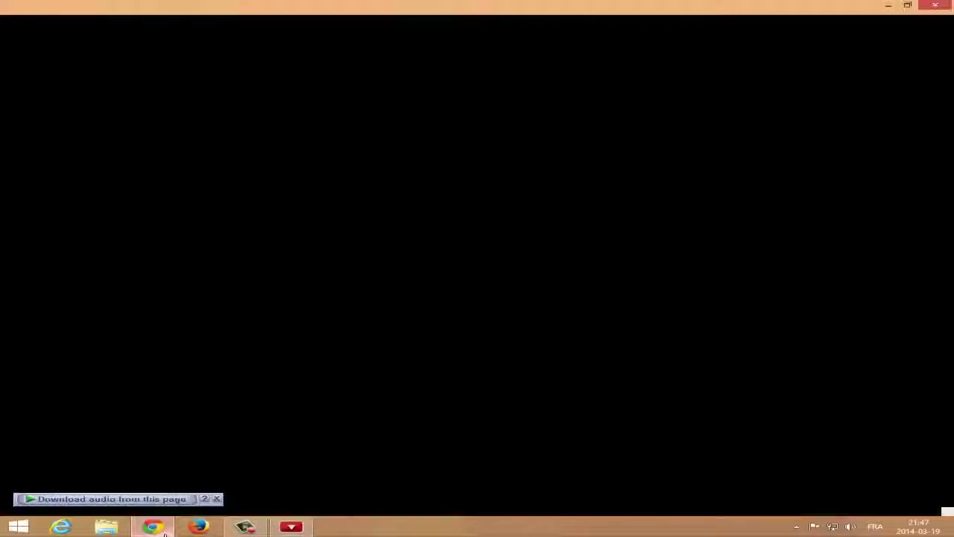
{"action": "left_click_drag", "start_coordinate": [375, 22], "coordinate": [111, 22]}
{"action": "right_click", "coordinate": [159, 24]}
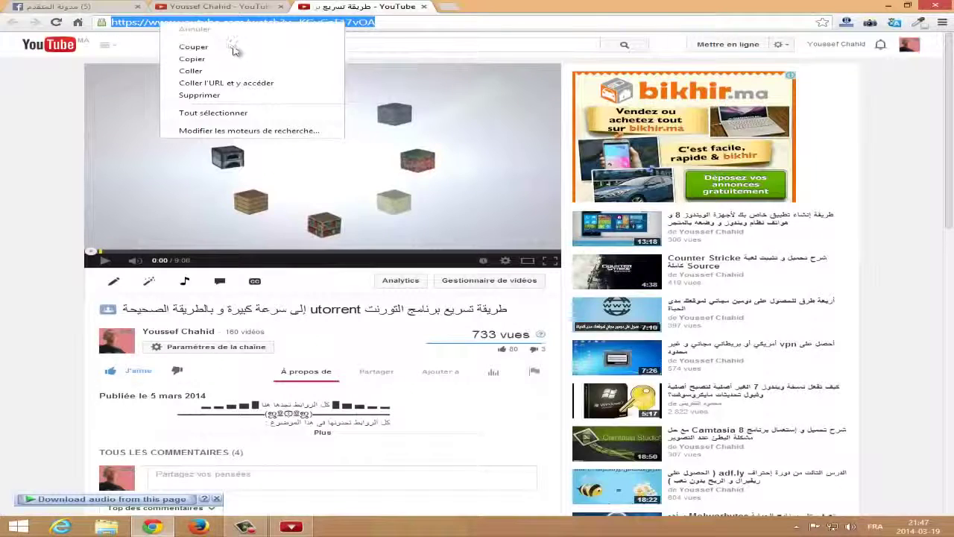
{"action": "left_click", "coordinate": [244, 64]}
{"action": "left_click", "coordinate": [889, 5]}
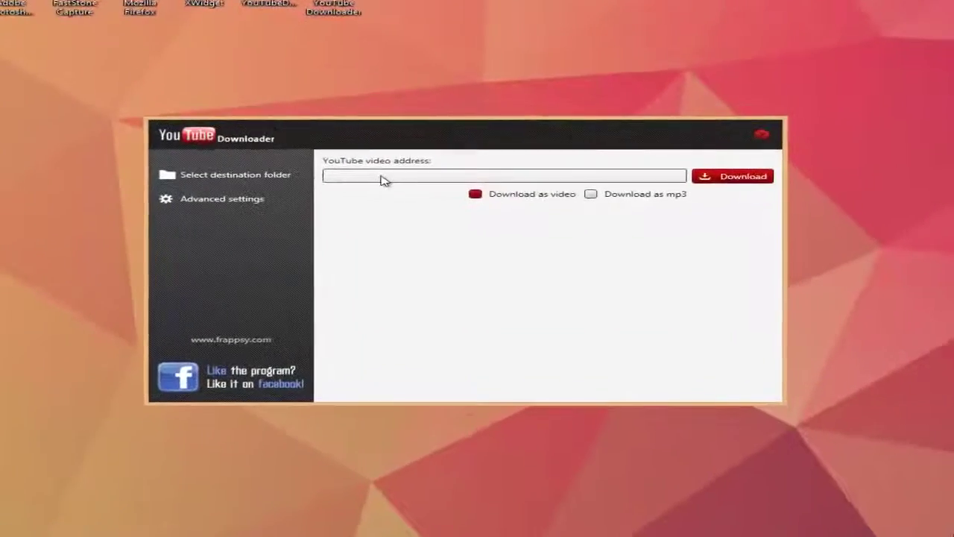
{"action": "right_click", "coordinate": [403, 183]}
{"action": "left_click", "coordinate": [407, 206]}
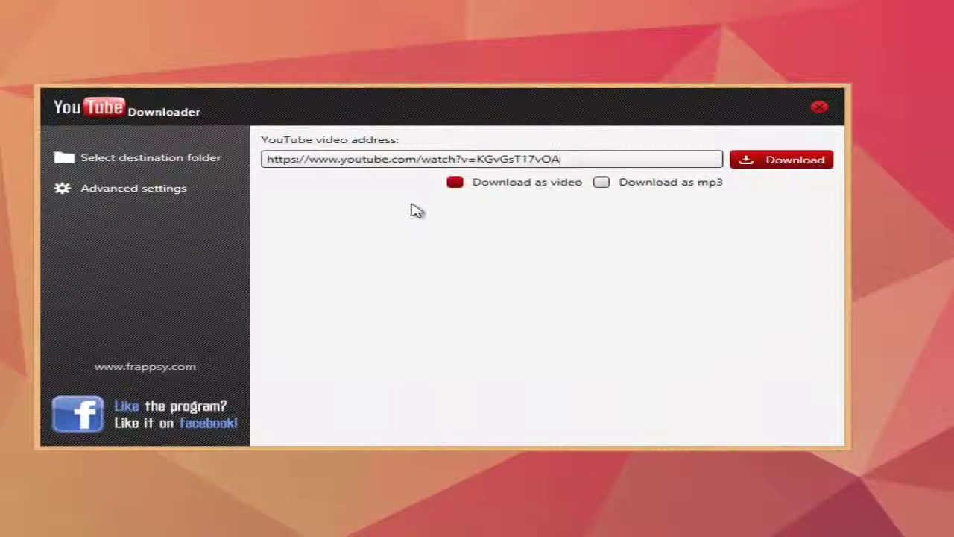
Start downloading the pasted address with the Download as mp3 option, and cancel that download
{"action": "left_click", "coordinate": [666, 191]}
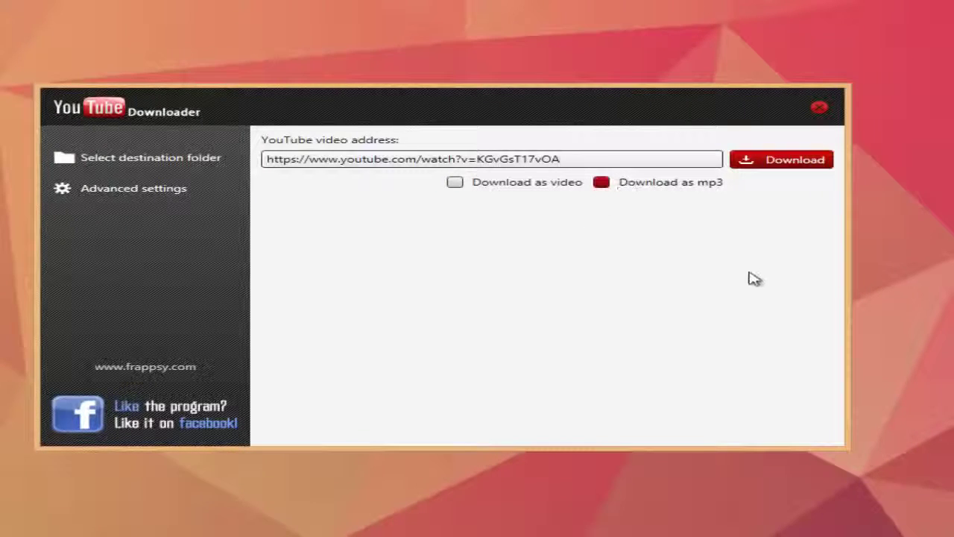
{"action": "left_click", "coordinate": [795, 168]}
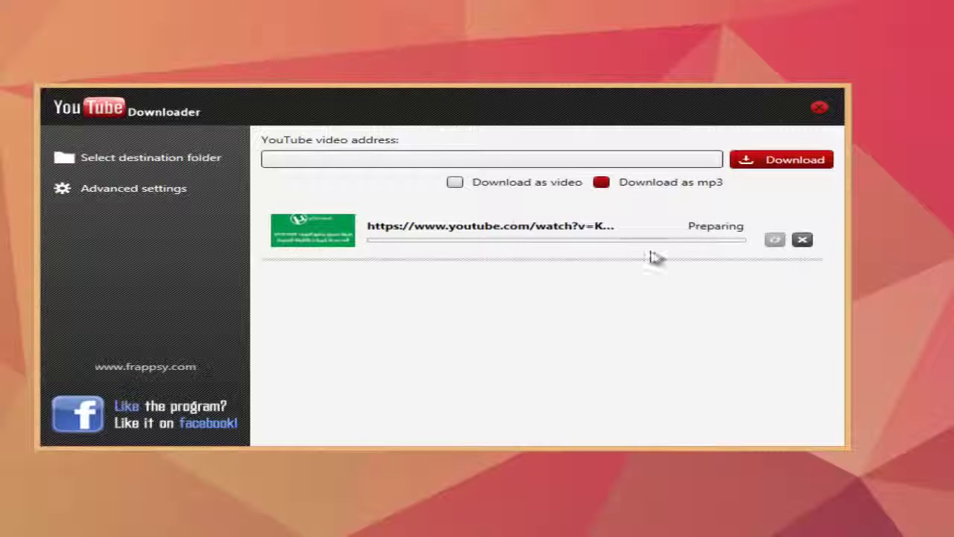
{"action": "left_click", "coordinate": [803, 240]}
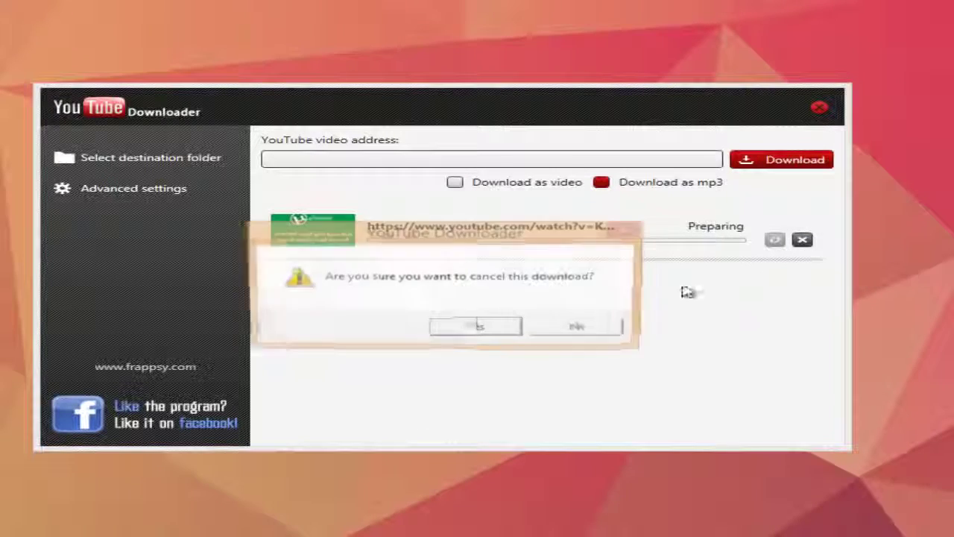
{"action": "left_click", "coordinate": [478, 330]}
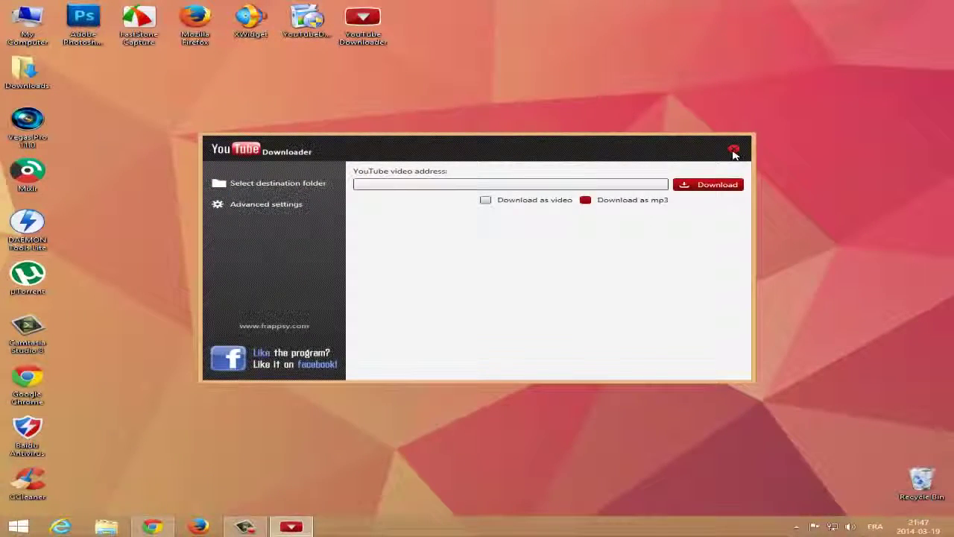
Close YouTube Downloader
{"action": "left_click", "coordinate": [734, 151]}
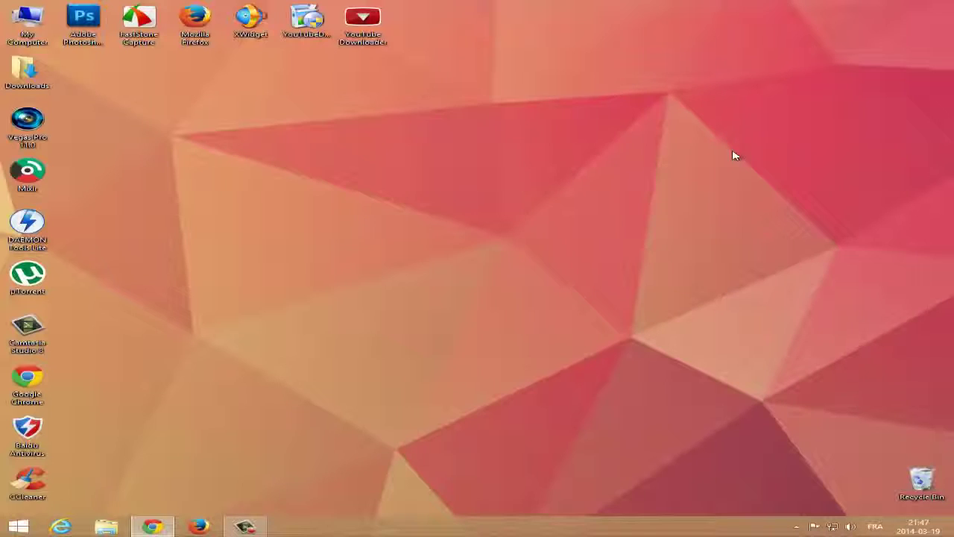